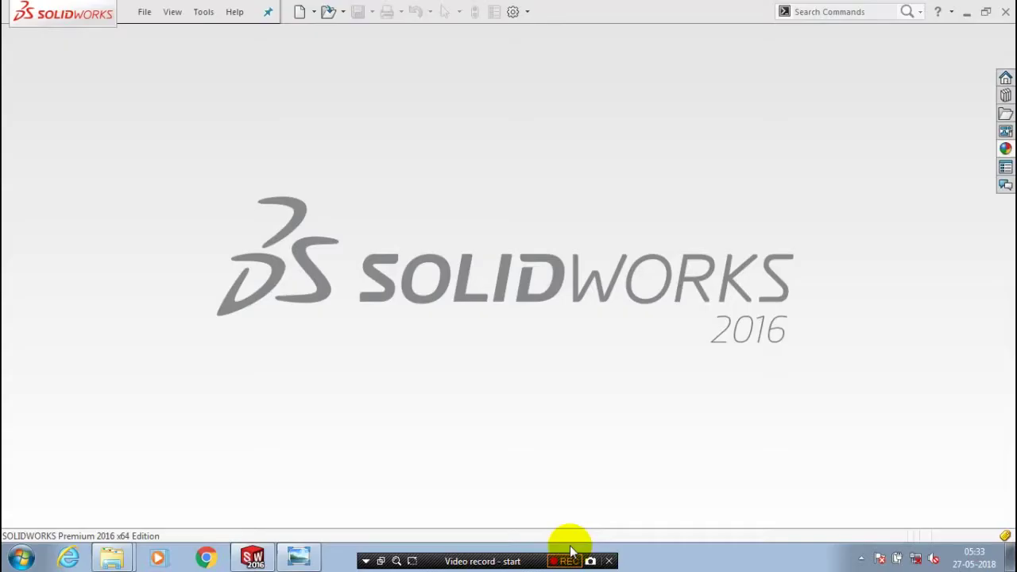
# Step: Start a new SOLIDWORKS document with the Part type selected
pyautogui.click(569, 559)
pyautogui.click(144, 11)
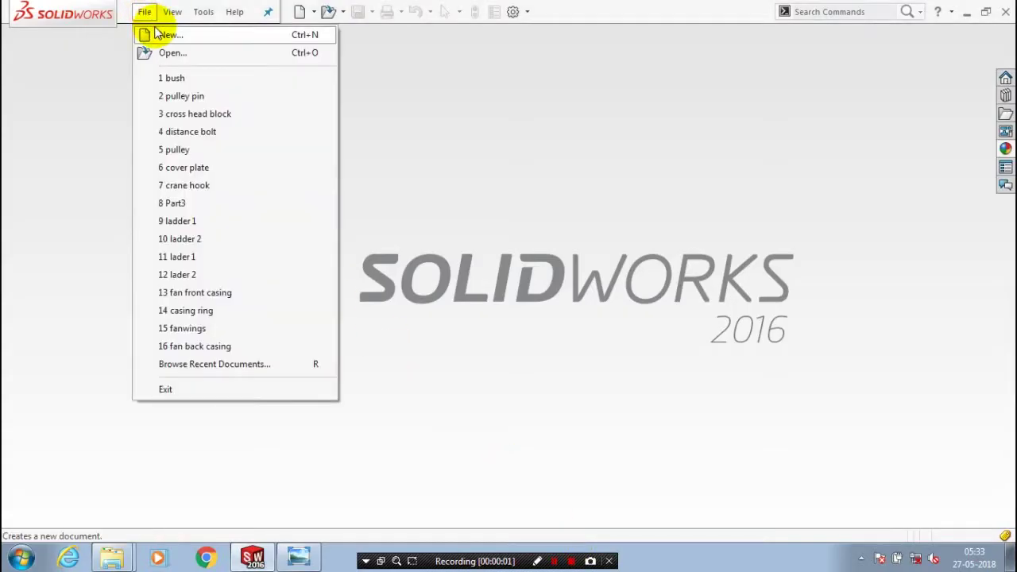
pyautogui.click(157, 34)
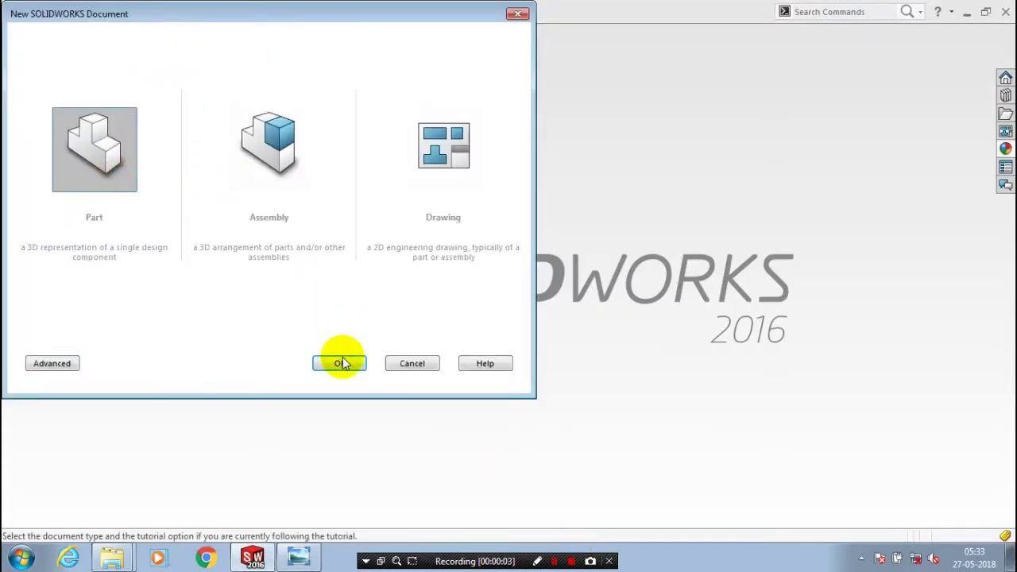
pyautogui.click(298, 556)
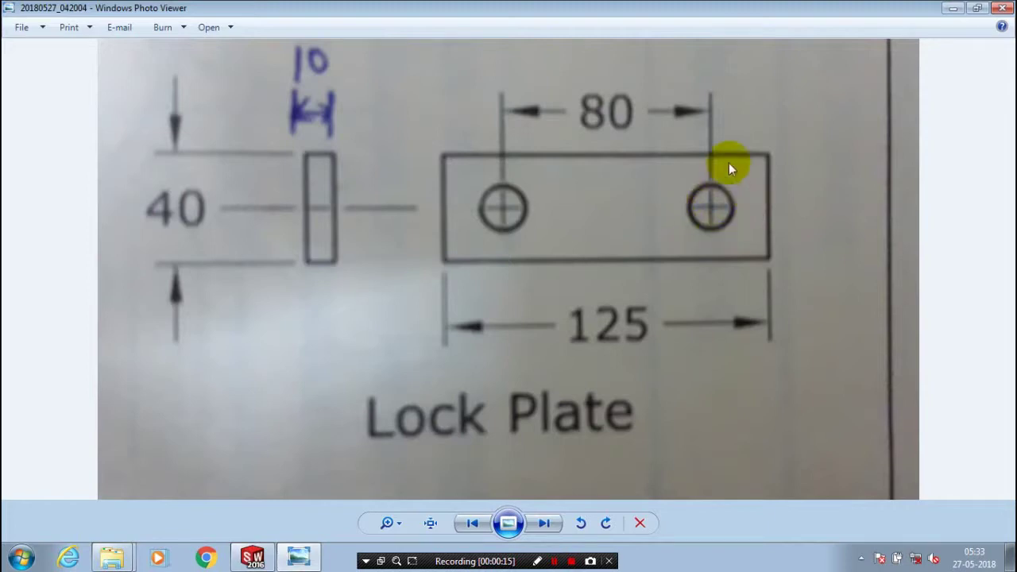
pyautogui.scroll(-3, 729, 163)
# Step: Select the Front Plane and turn the view normal to it
pyautogui.click(953, 8)
pyautogui.click(51, 253)
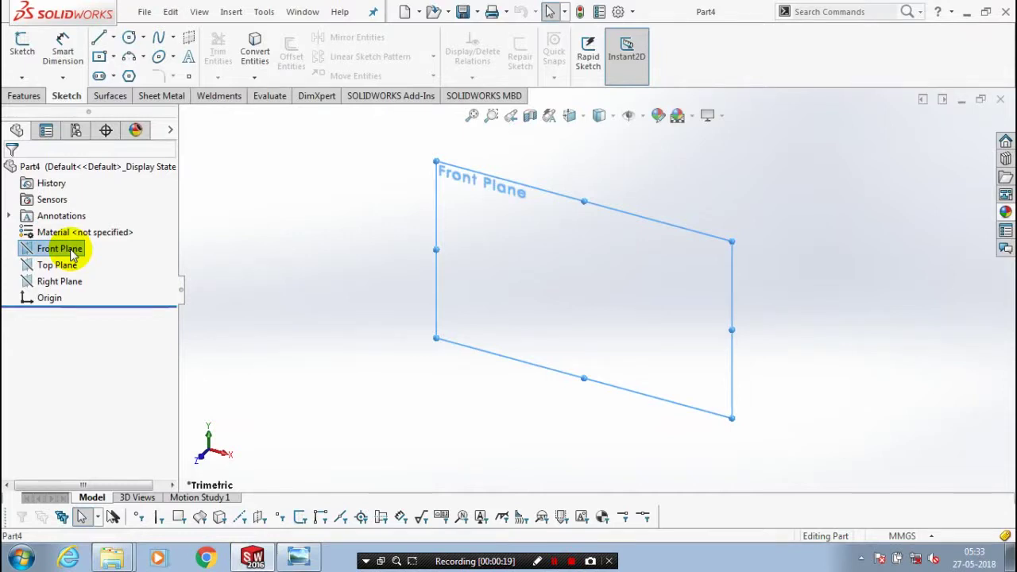
pyautogui.rightClick(70, 249)
pyautogui.click(125, 231)
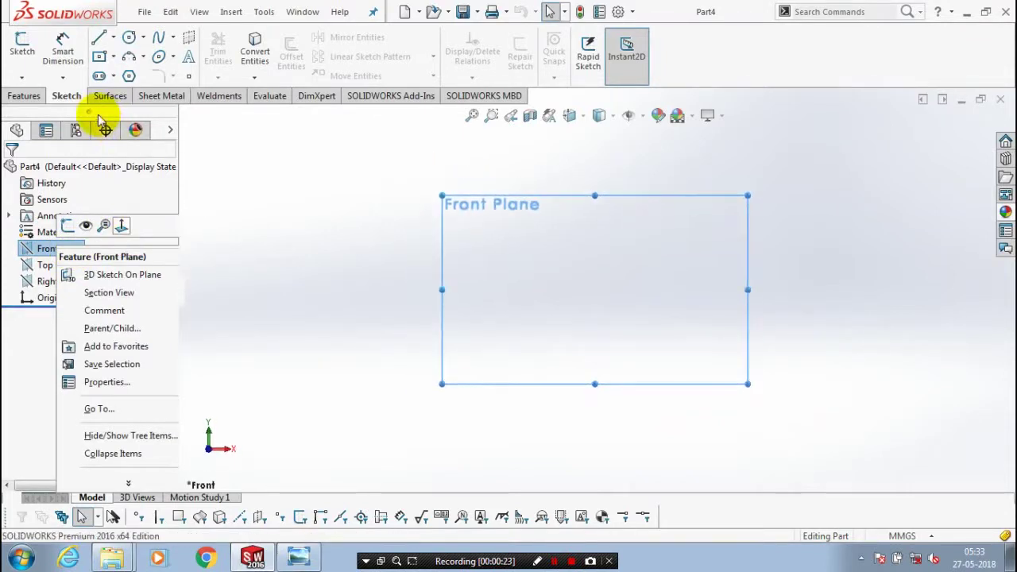
# Step: Draw a center rectangle starting at the origin on the Front Plane
pyautogui.click(113, 57)
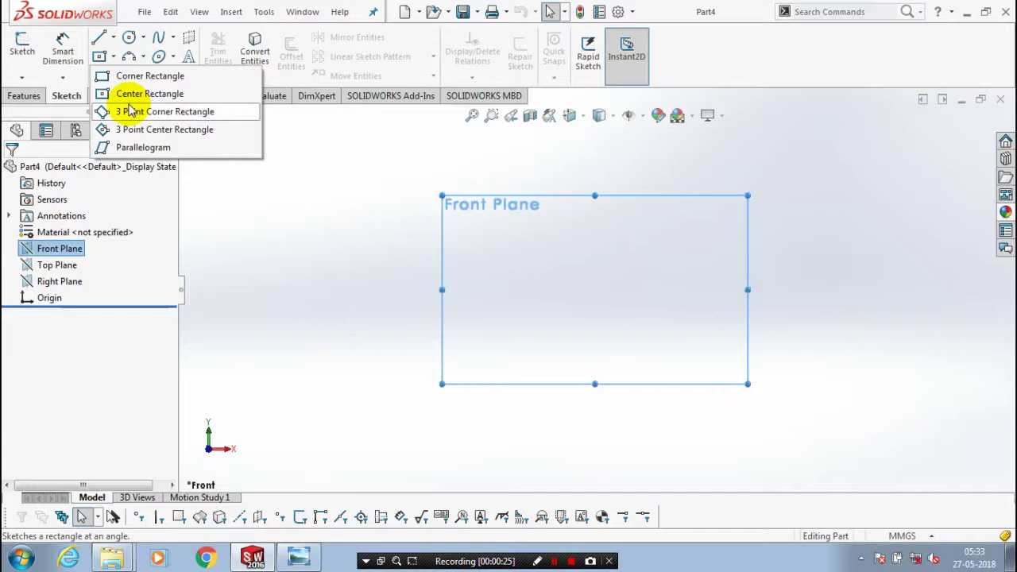
pyautogui.click(130, 99)
pyautogui.click(597, 289)
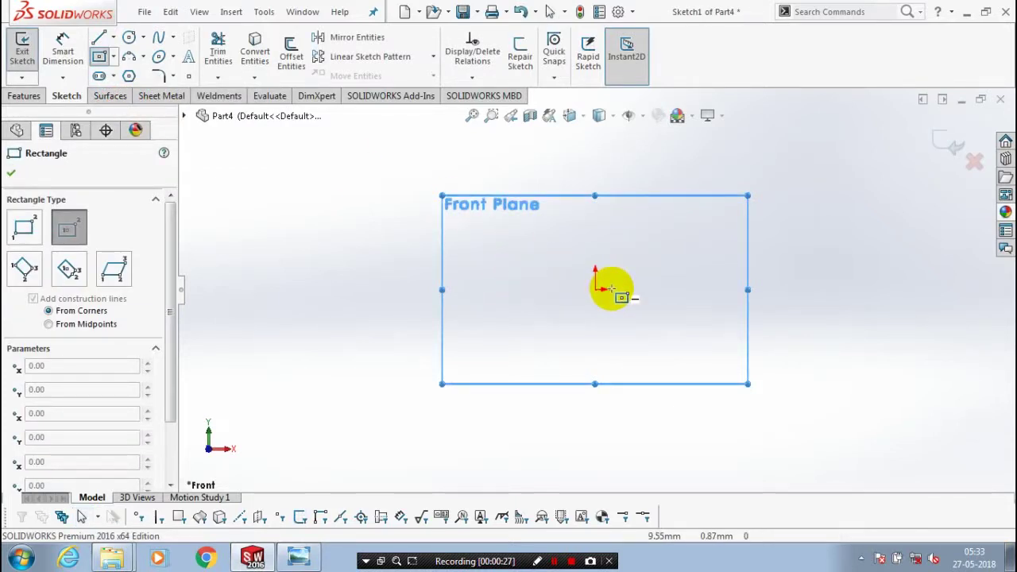
pyautogui.click(769, 360)
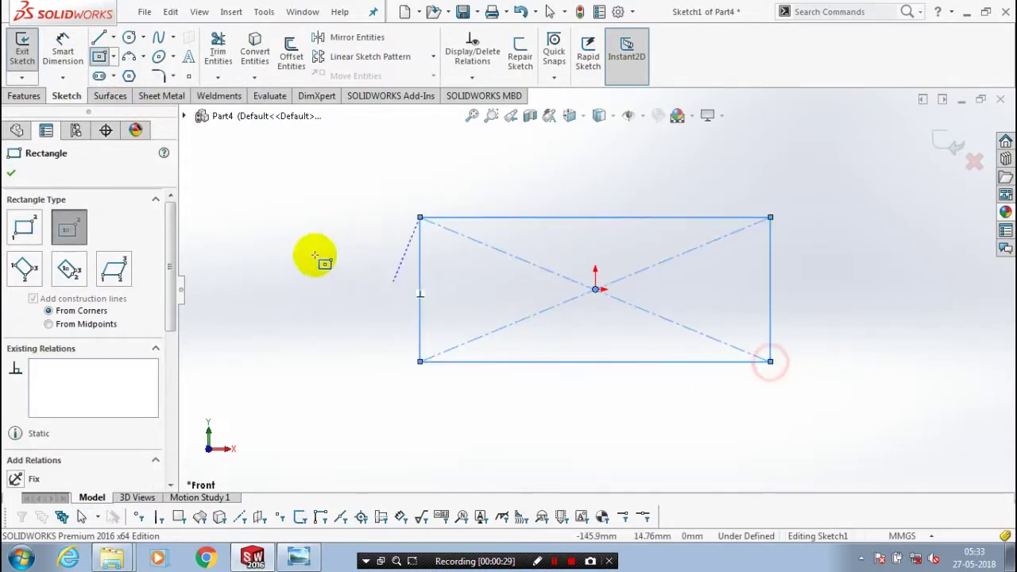
pyautogui.click(15, 175)
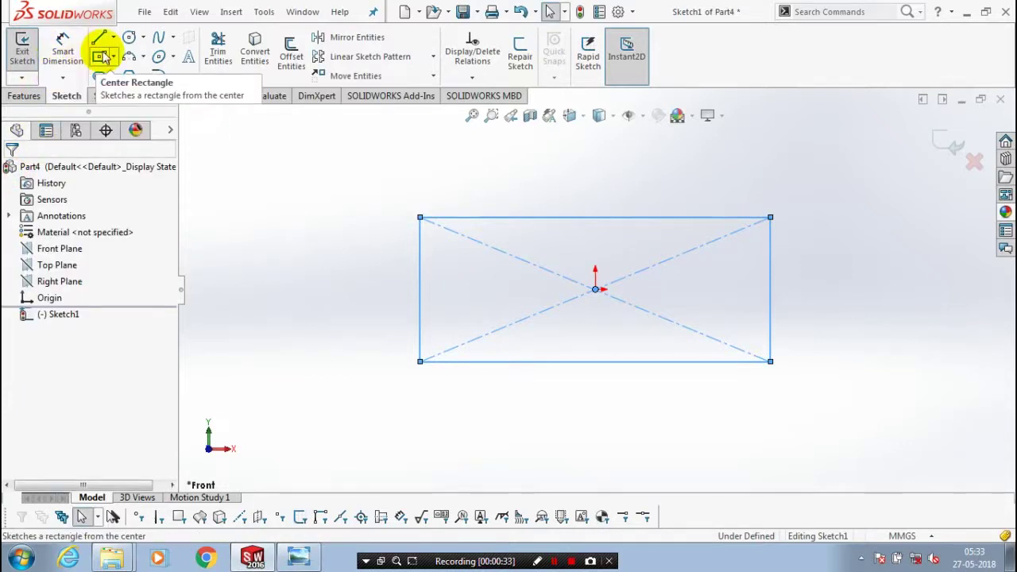
# Step: Draw two circles inside the rectangle, one near each end
pyautogui.click(129, 38)
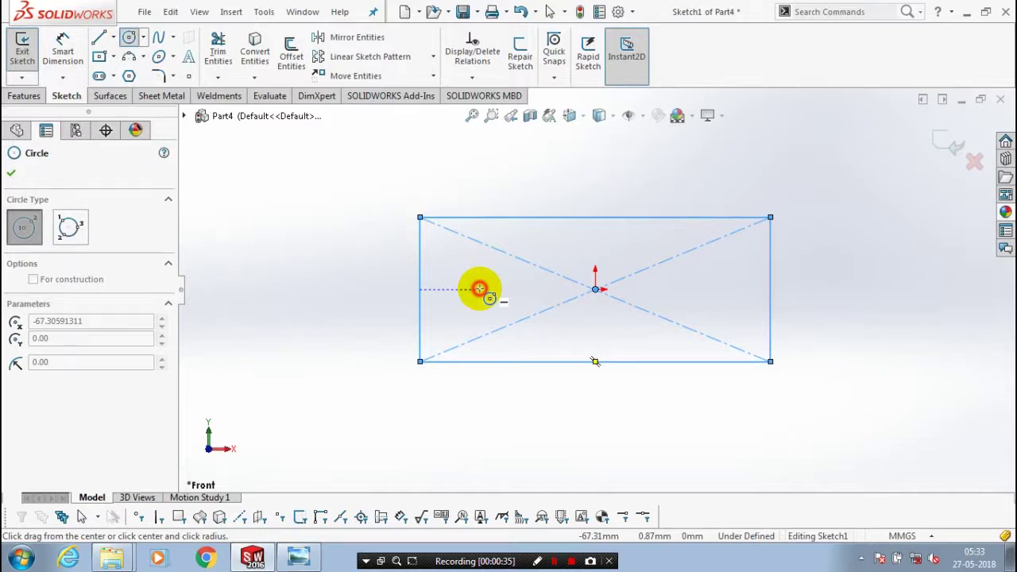
pyautogui.click(499, 289)
pyautogui.click(688, 291)
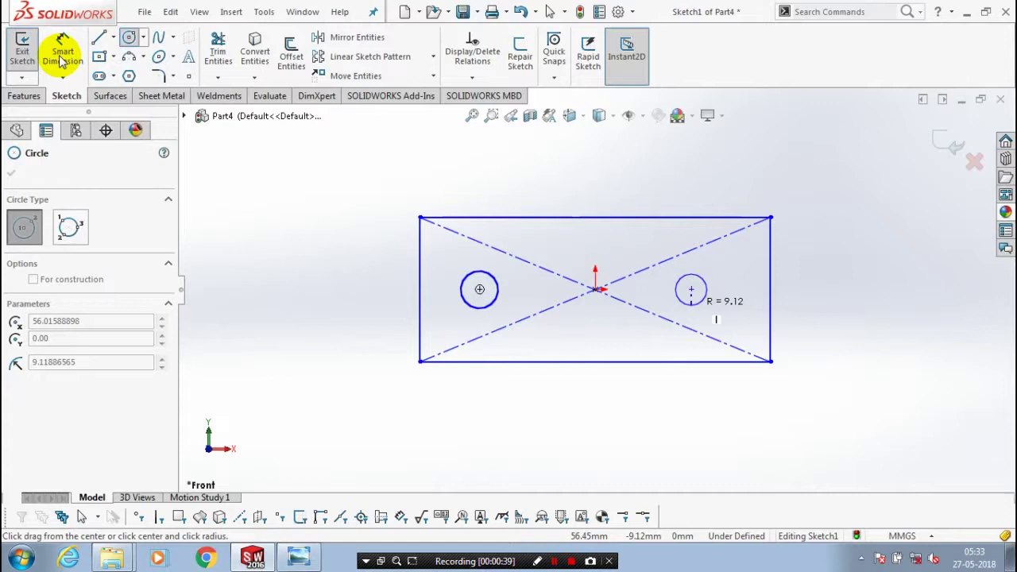
# Step: Dimension the right and left circles to a 16.5 mm diameter each
pyautogui.click(62, 55)
pyautogui.click(706, 286)
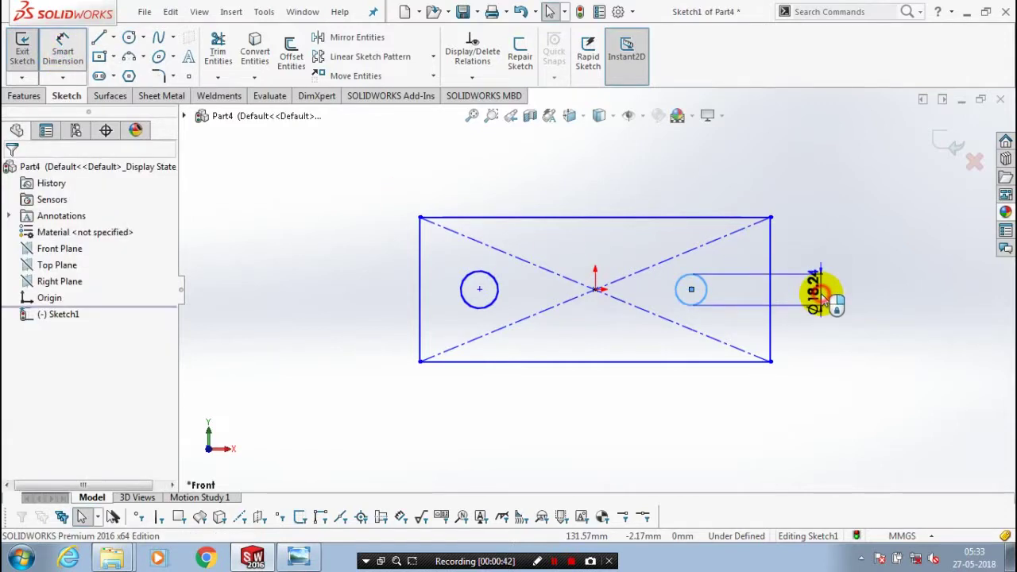
pyautogui.click(824, 301)
pyautogui.write('16.5')
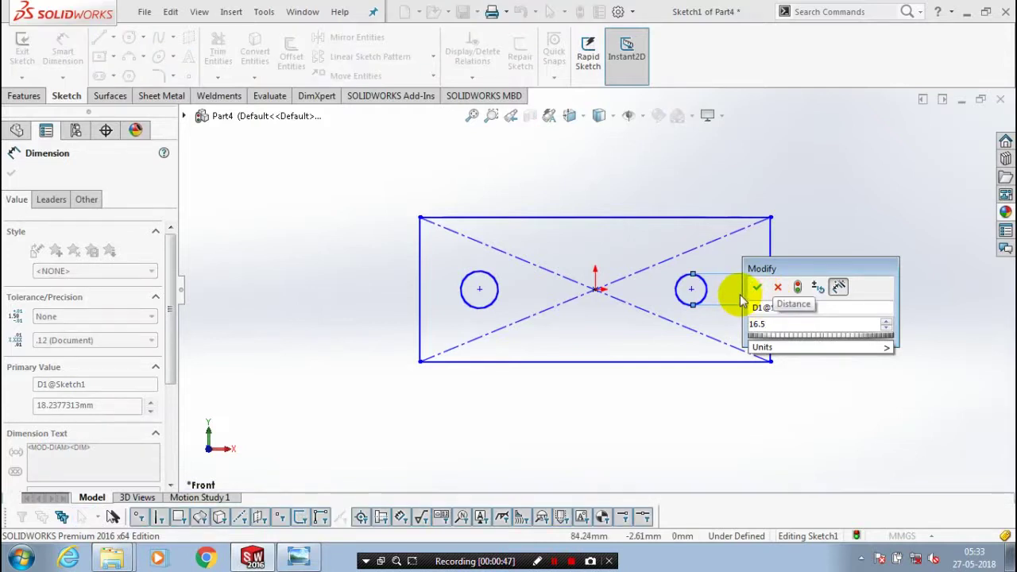
pyautogui.press('Return')
pyautogui.click(481, 275)
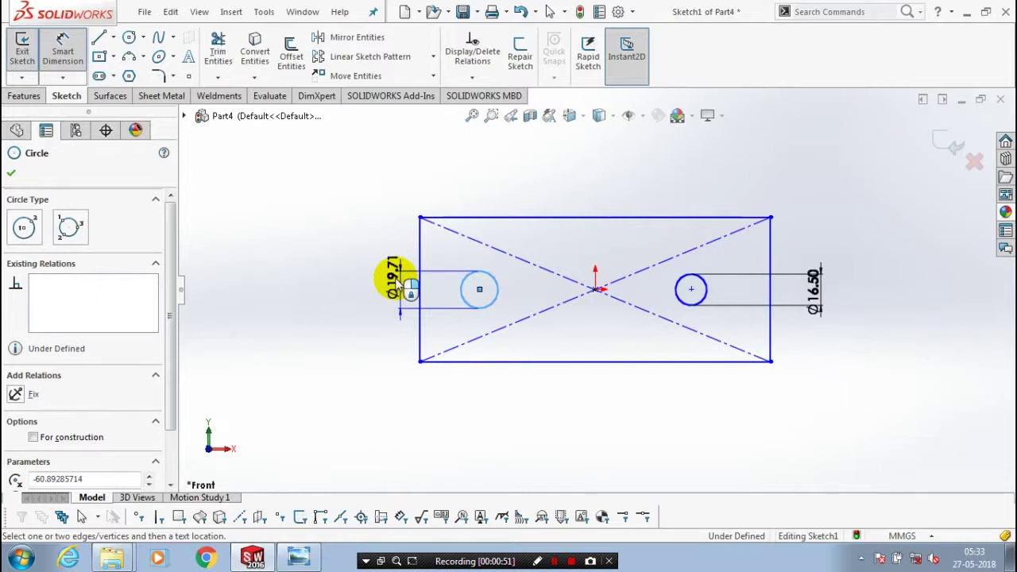
pyautogui.click(400, 283)
pyautogui.write('1')
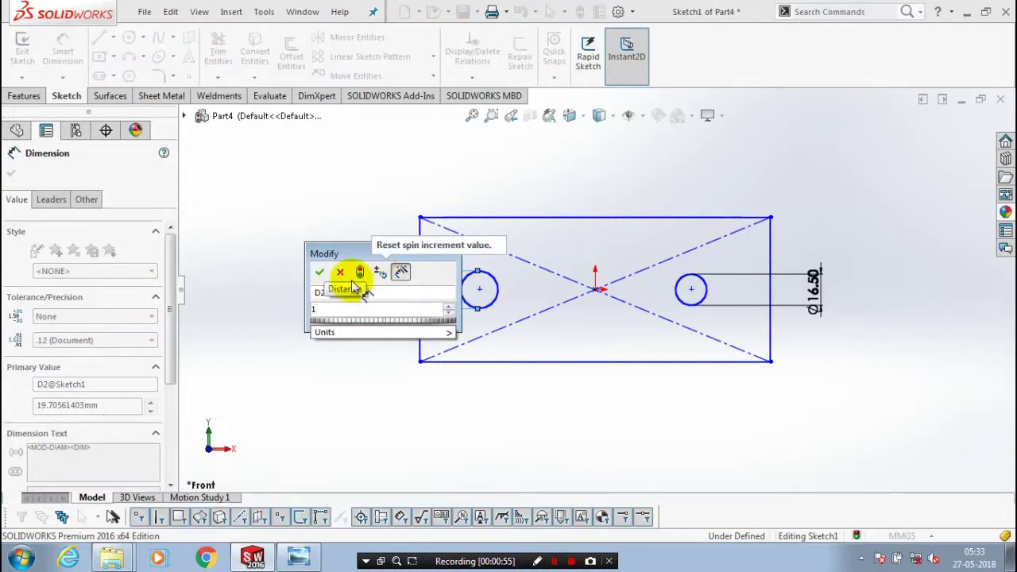
pyautogui.write('6.5')
pyautogui.press('Return')
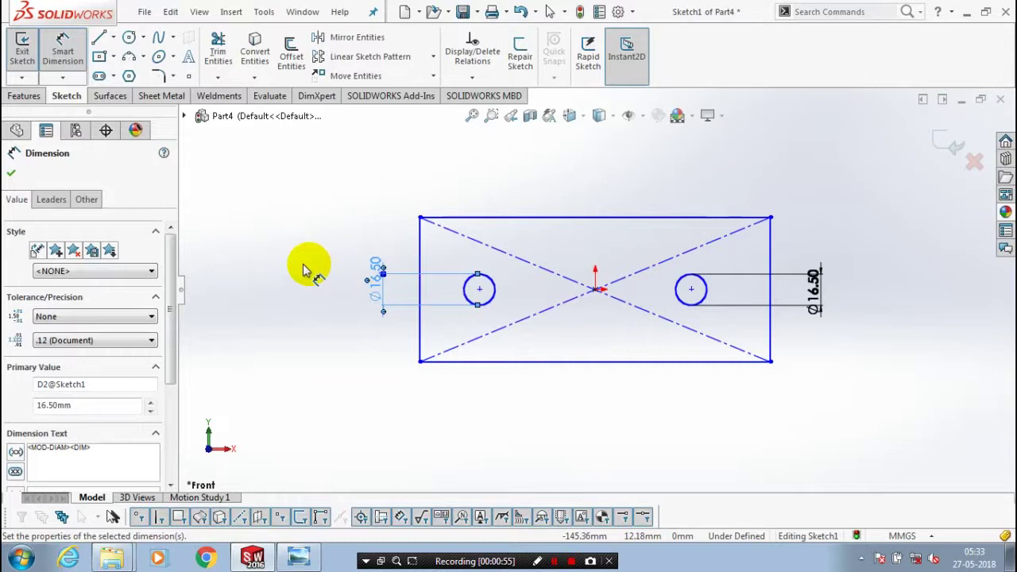
pyautogui.click(9, 175)
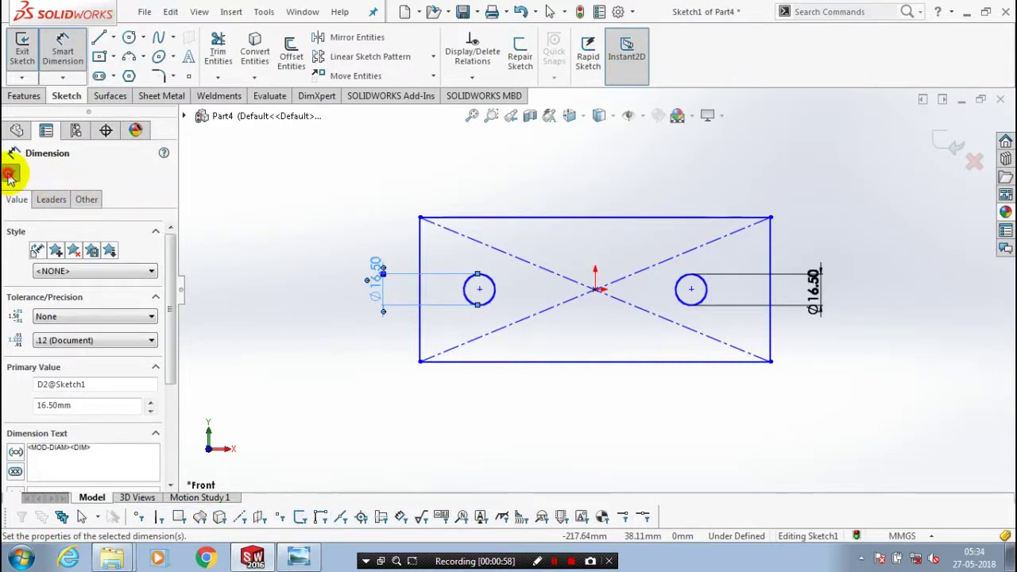
# Step: Dimension the rectangle's top edge to a 125 mm width
pyautogui.click(538, 218)
pyautogui.click(544, 189)
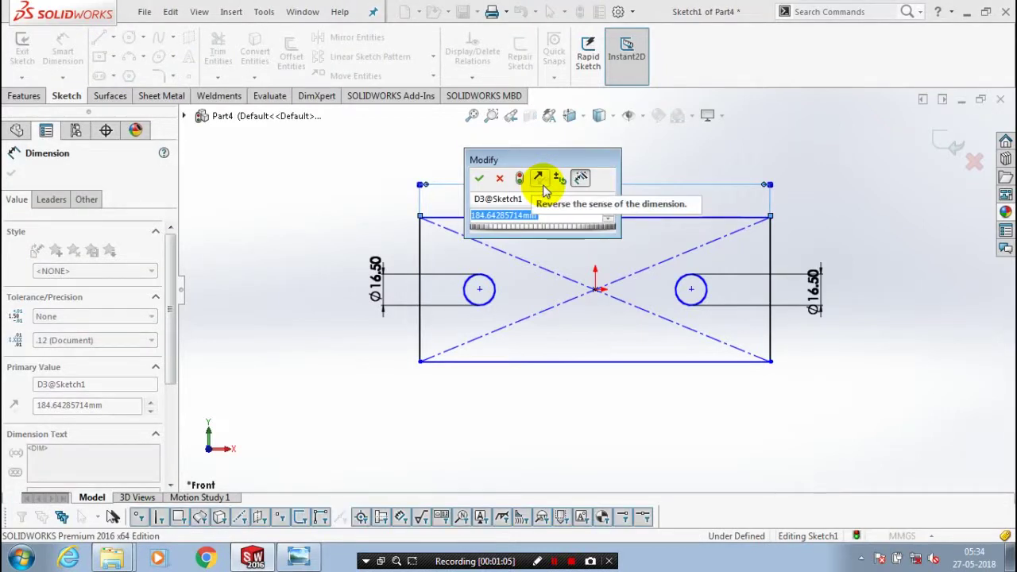
pyautogui.write('125')
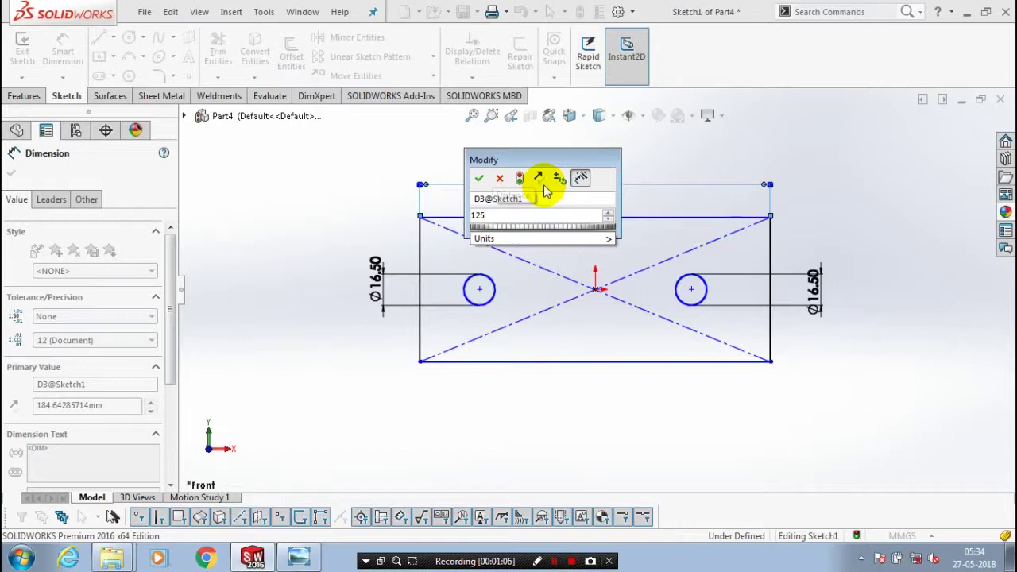
pyautogui.press('Return')
# Step: Set the distance between the two circle centres to 80 mm
pyautogui.click(692, 289)
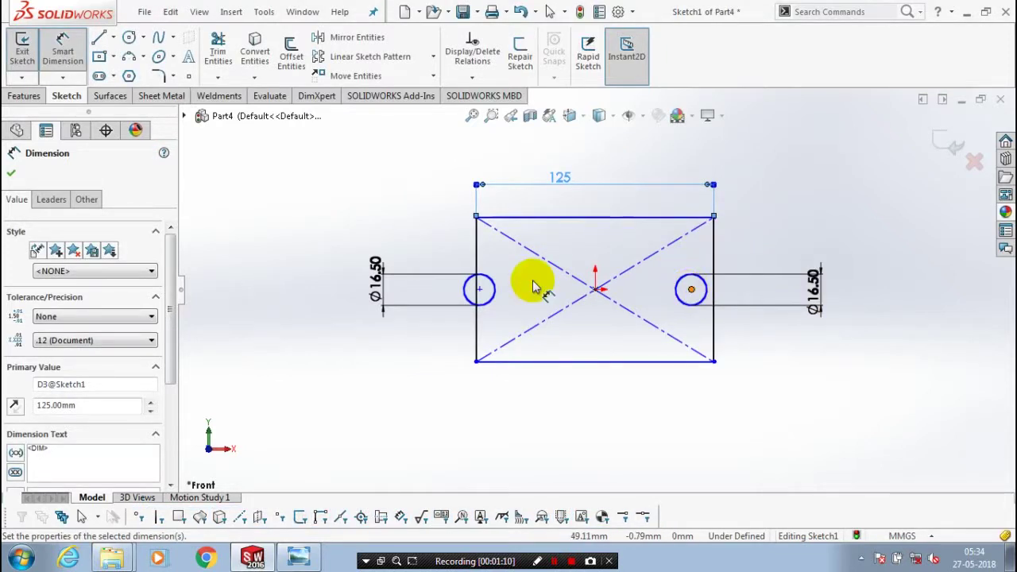
pyautogui.click(480, 289)
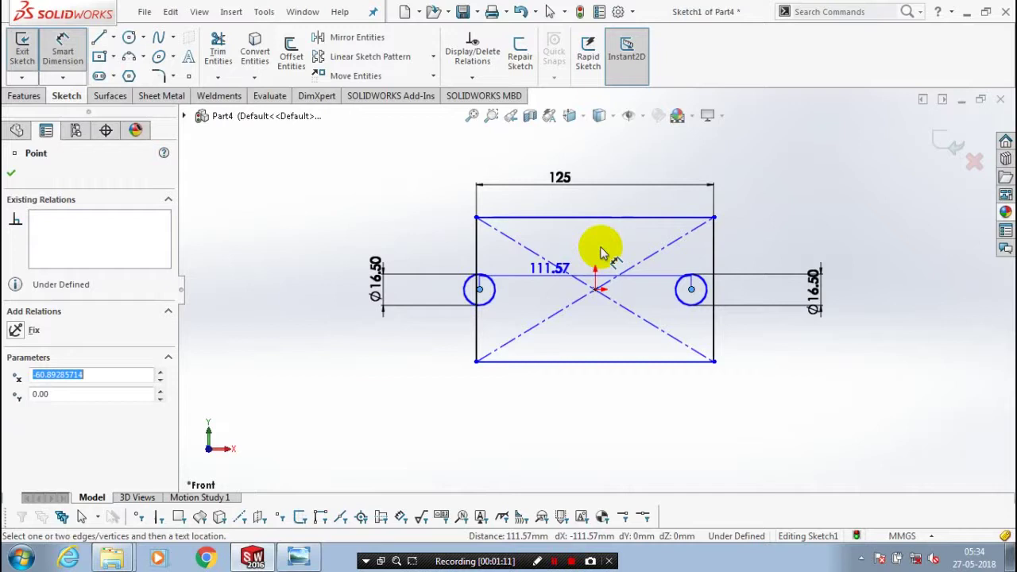
pyautogui.click(603, 427)
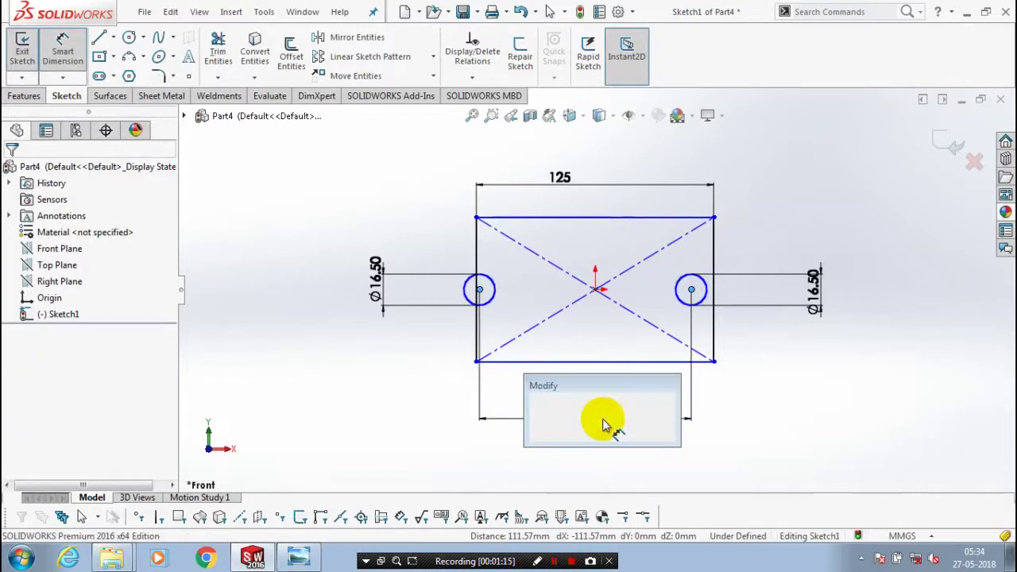
pyautogui.write('80')
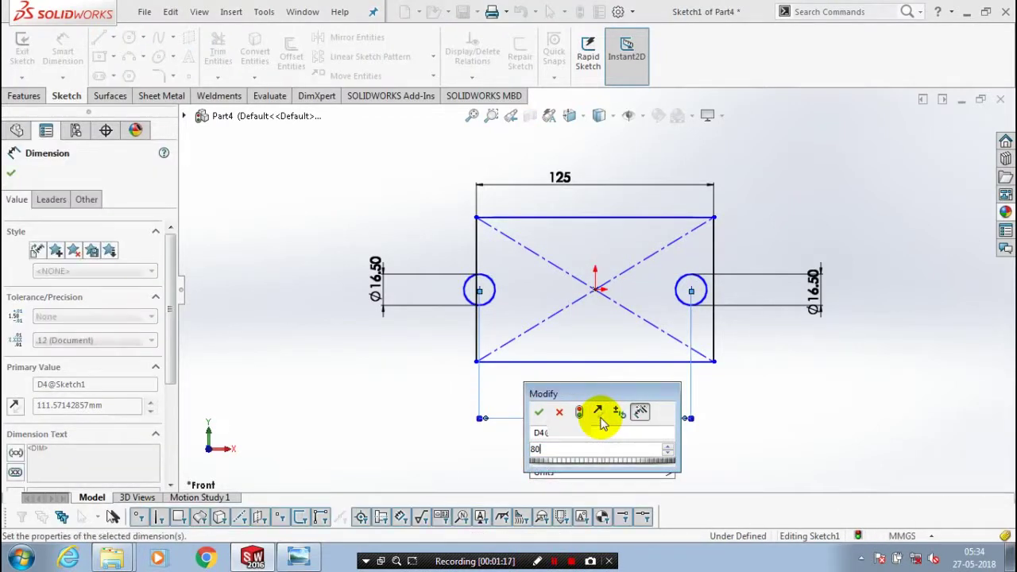
pyautogui.press('Return')
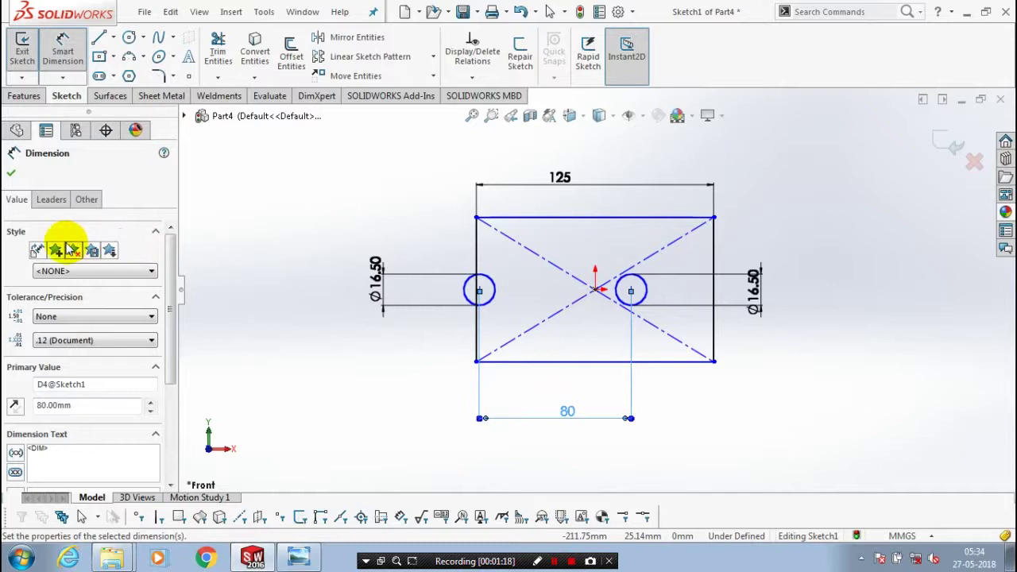
pyautogui.click(11, 173)
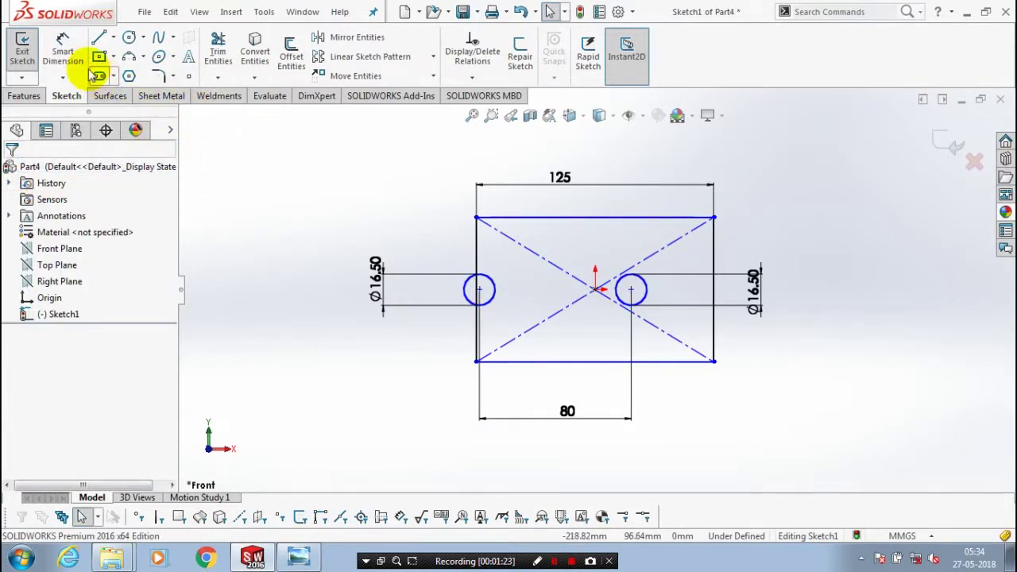
# Step: Dimension the right hole centre 22.5 mm from the rectangle's right edge
pyautogui.click(63, 54)
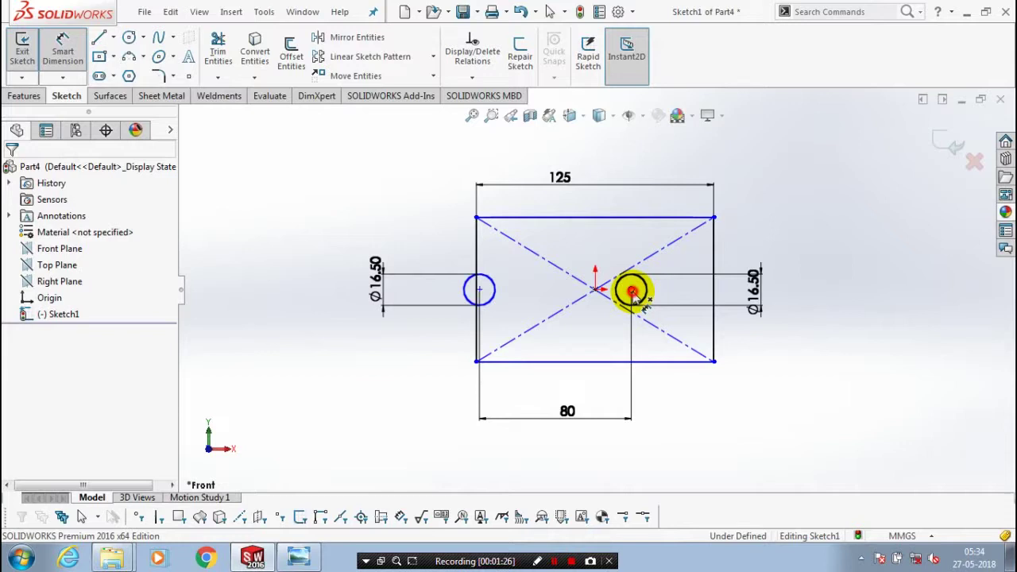
pyautogui.click(632, 293)
pyautogui.click(715, 294)
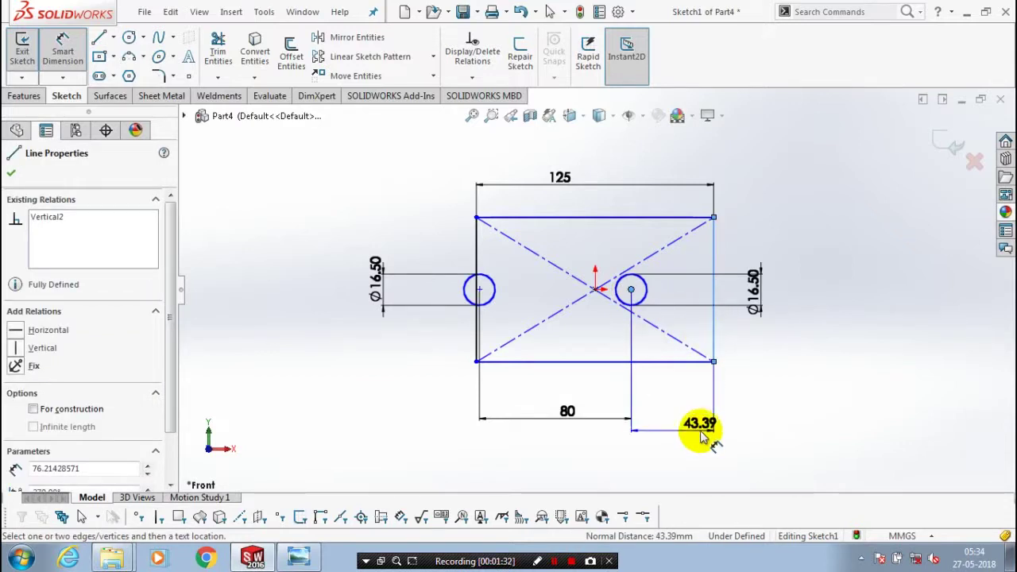
pyautogui.click(701, 436)
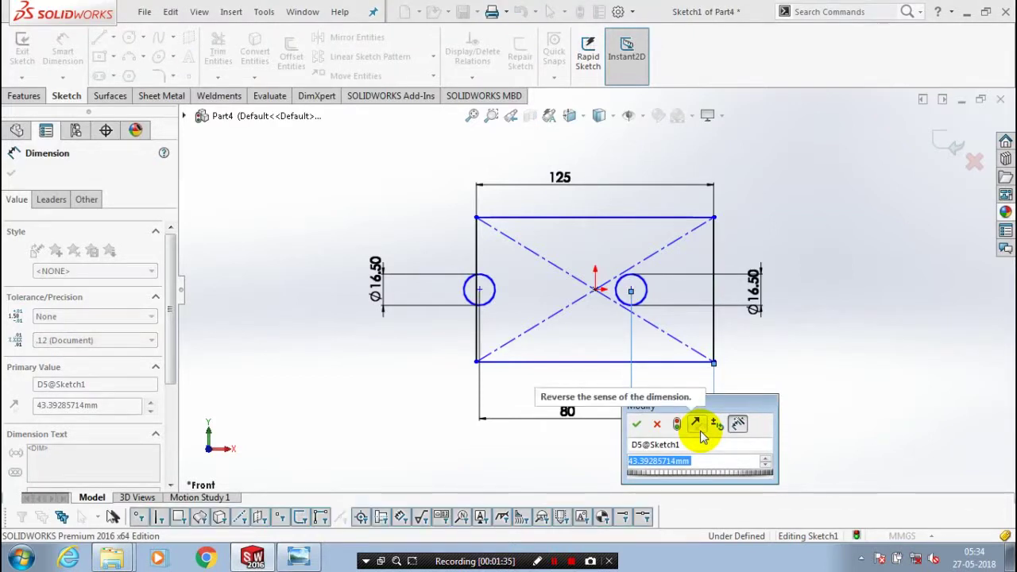
pyautogui.write('22.5')
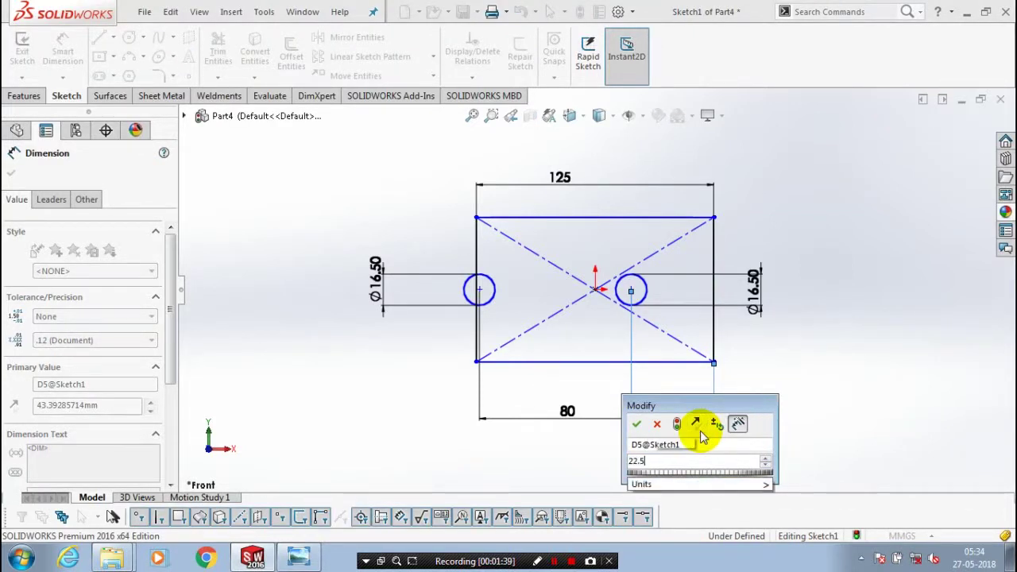
pyautogui.press('Return')
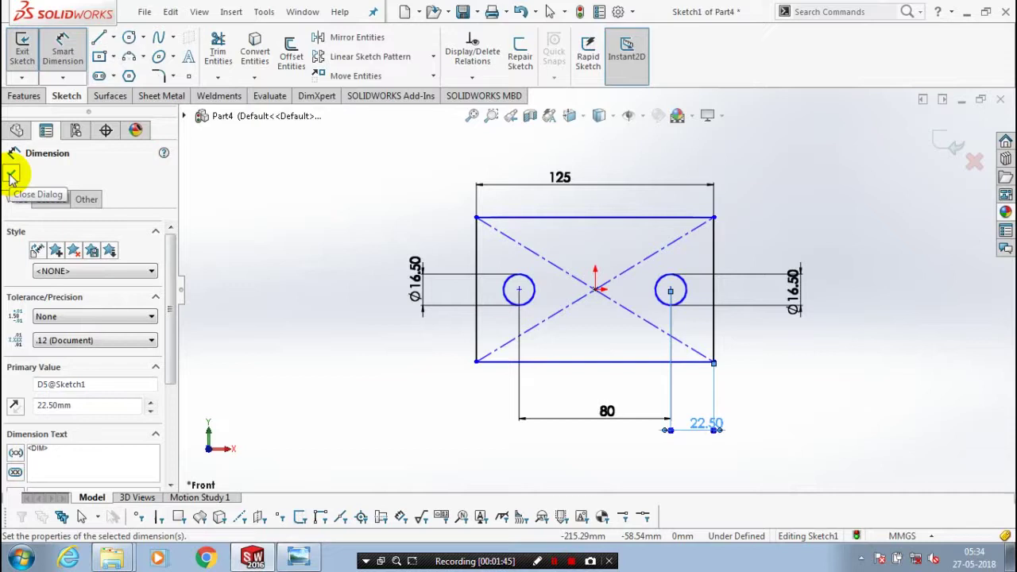
# Step: Dimension the plate's left edge to a 40 mm height
pyautogui.click(86, 70)
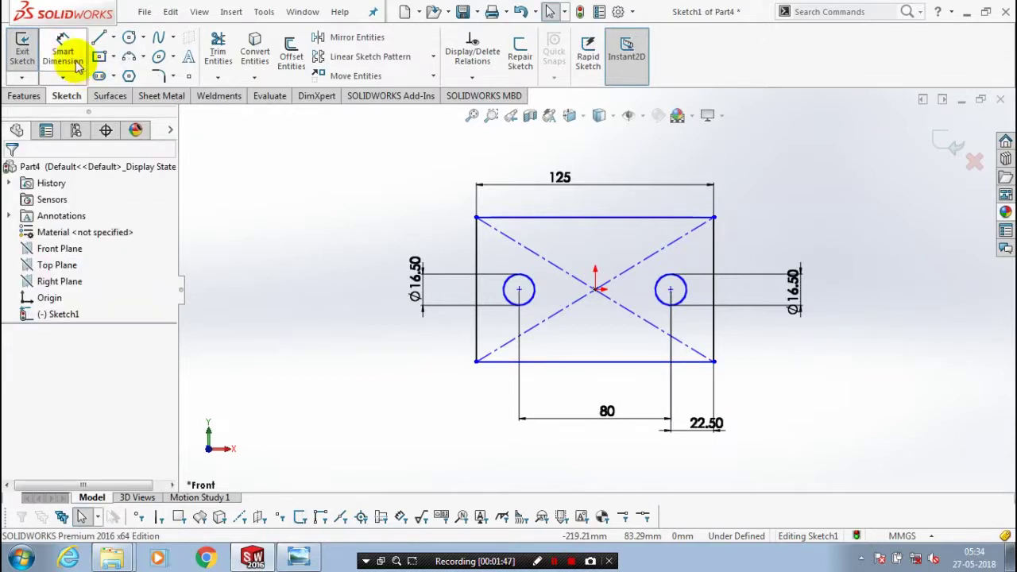
pyautogui.click(476, 289)
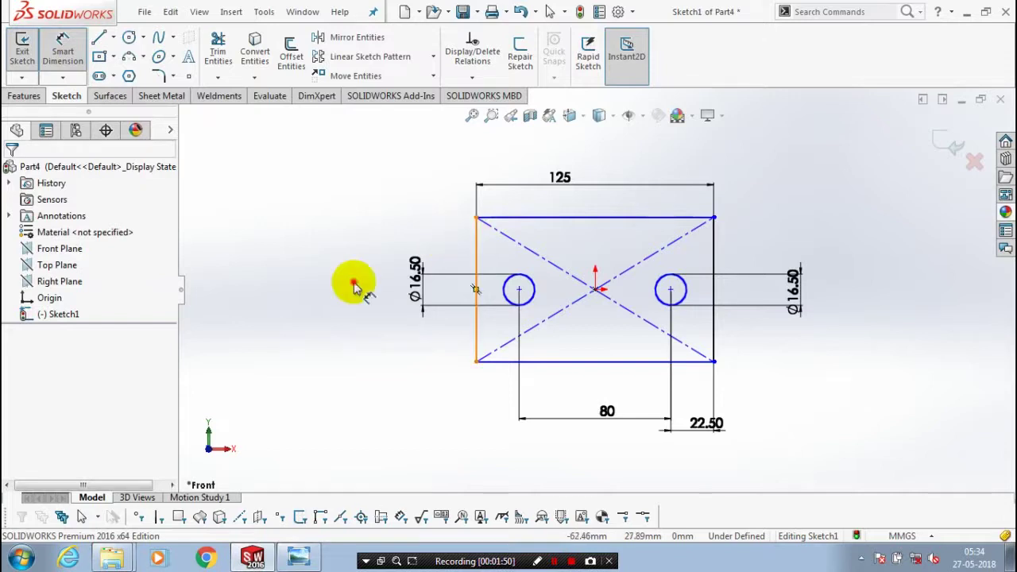
pyautogui.click(355, 288)
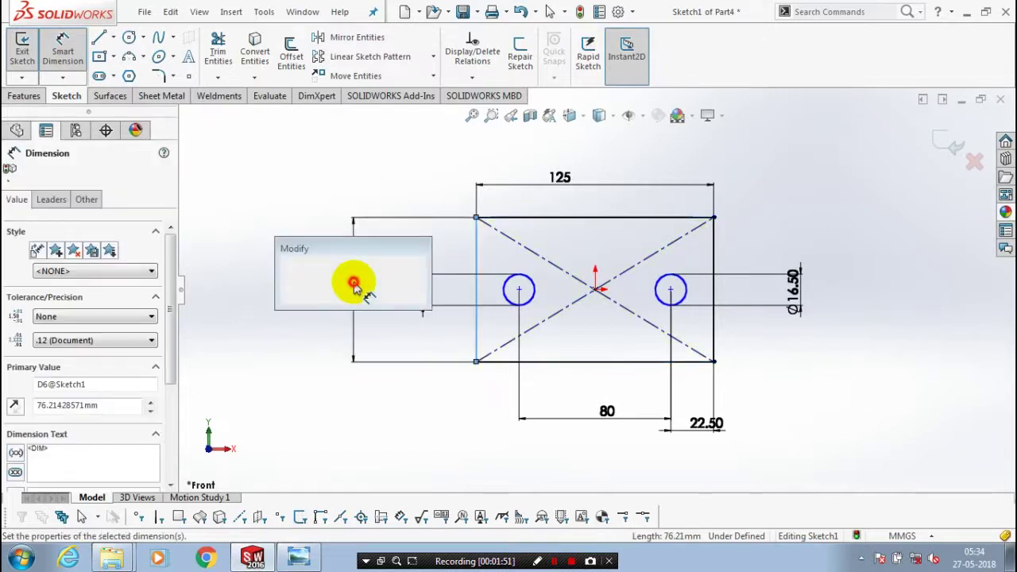
pyautogui.write('40')
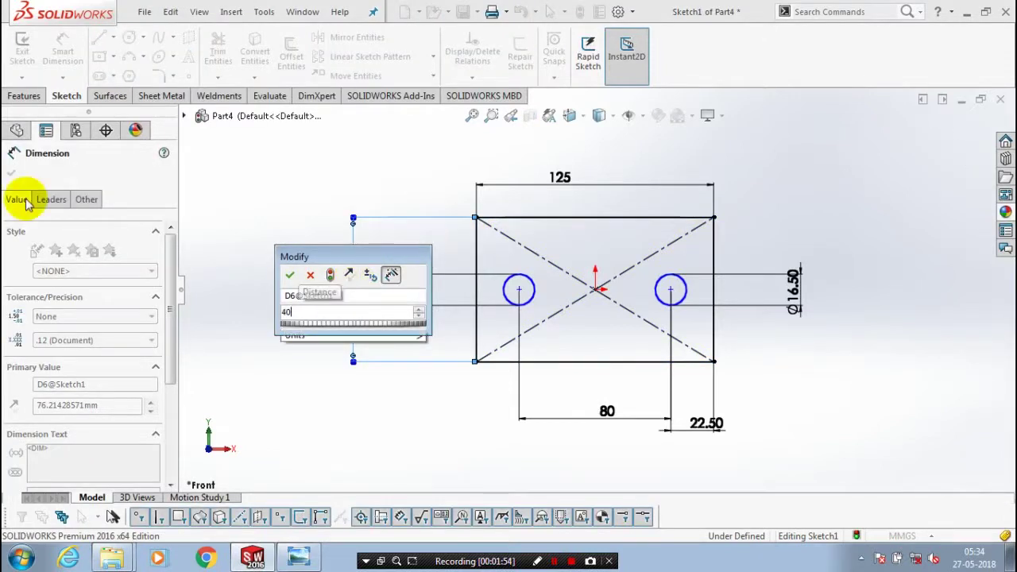
pyautogui.press('Return')
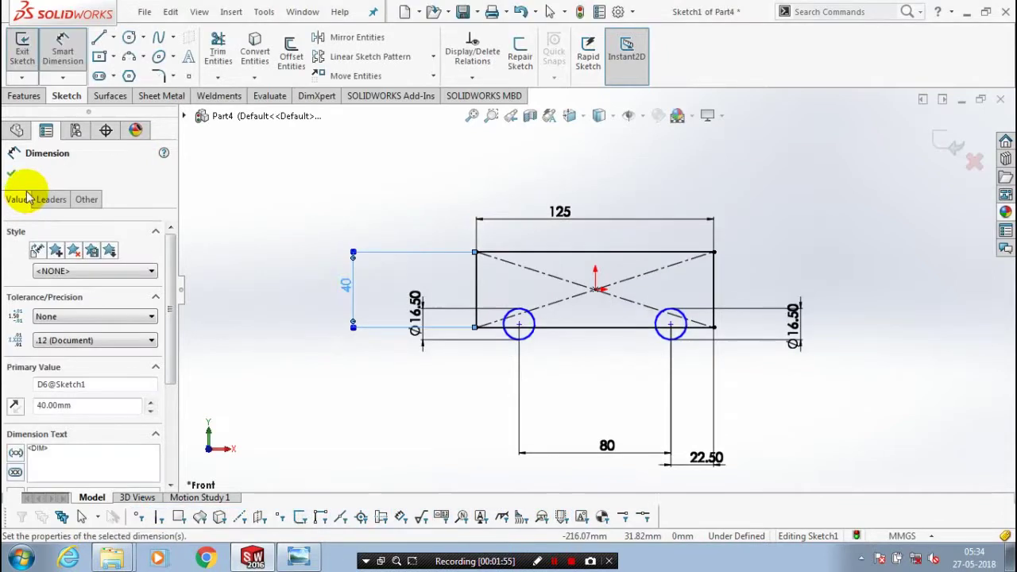
pyautogui.click(12, 174)
pyautogui.click(547, 329)
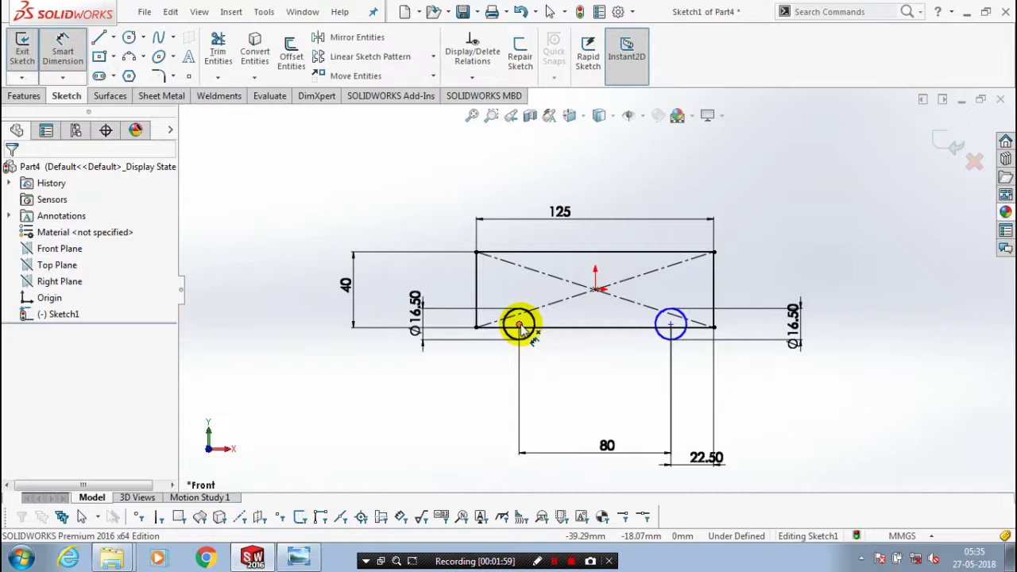
# Step: Dimension the holes 20 mm from the top edge and 20 mm from the bottom edge
pyautogui.click(536, 253)
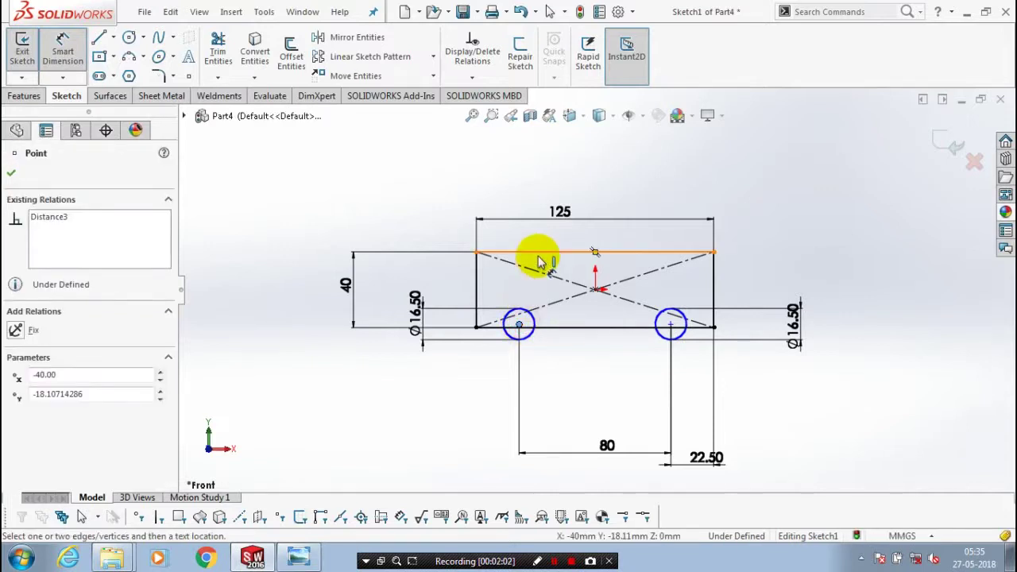
pyautogui.click(739, 281)
pyautogui.write('20')
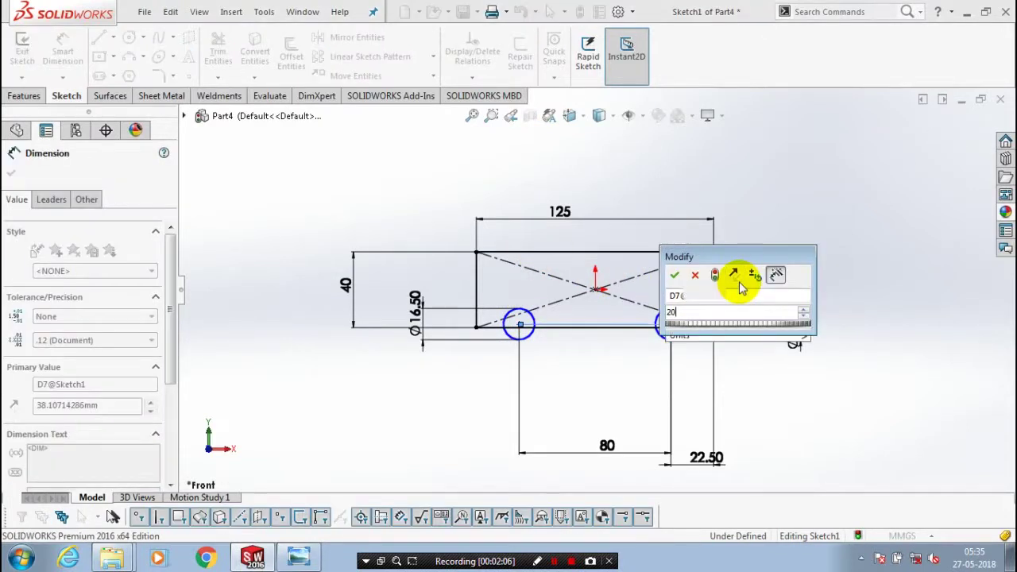
pyautogui.press('Return')
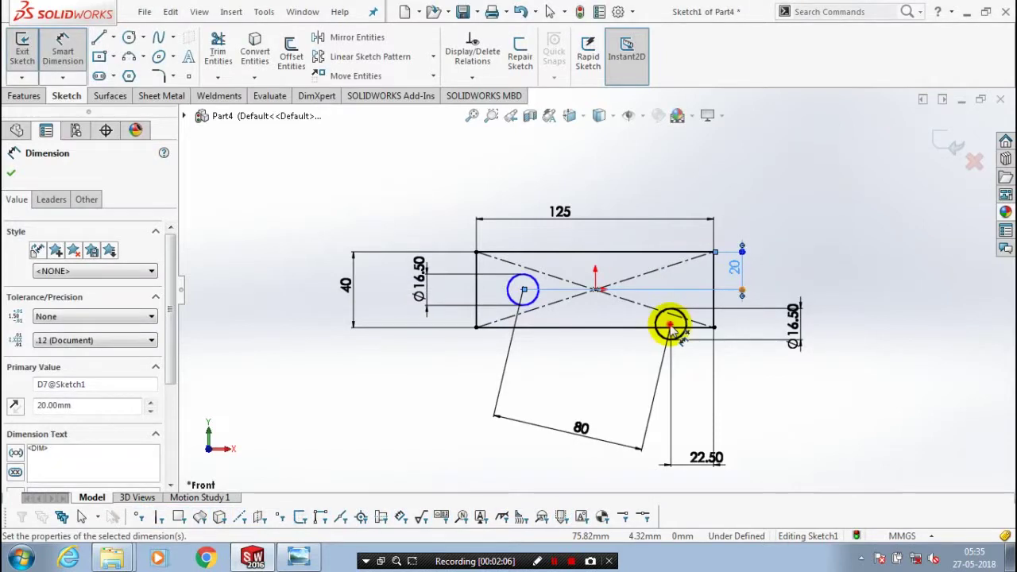
pyautogui.click(672, 326)
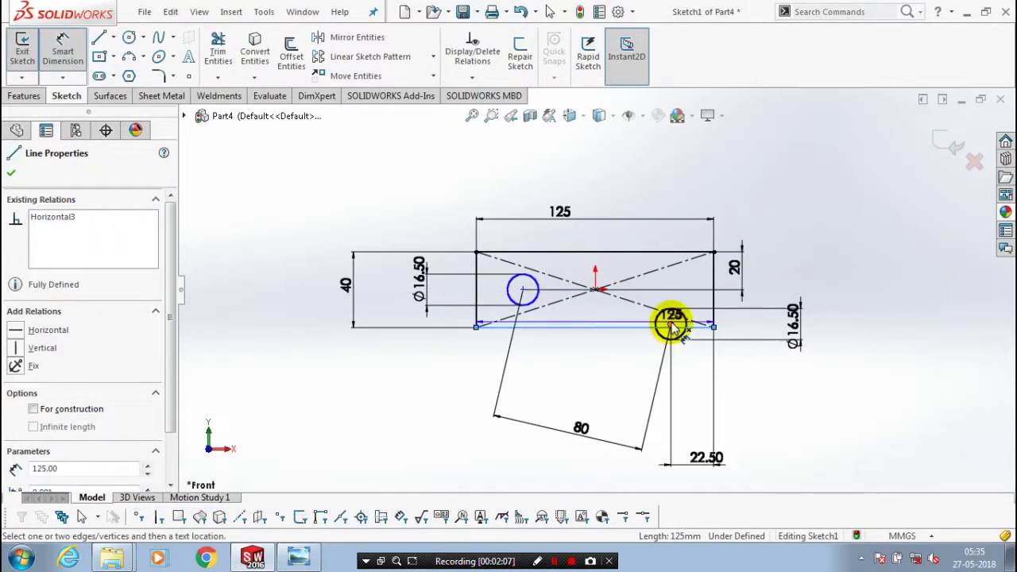
pyautogui.click(671, 324)
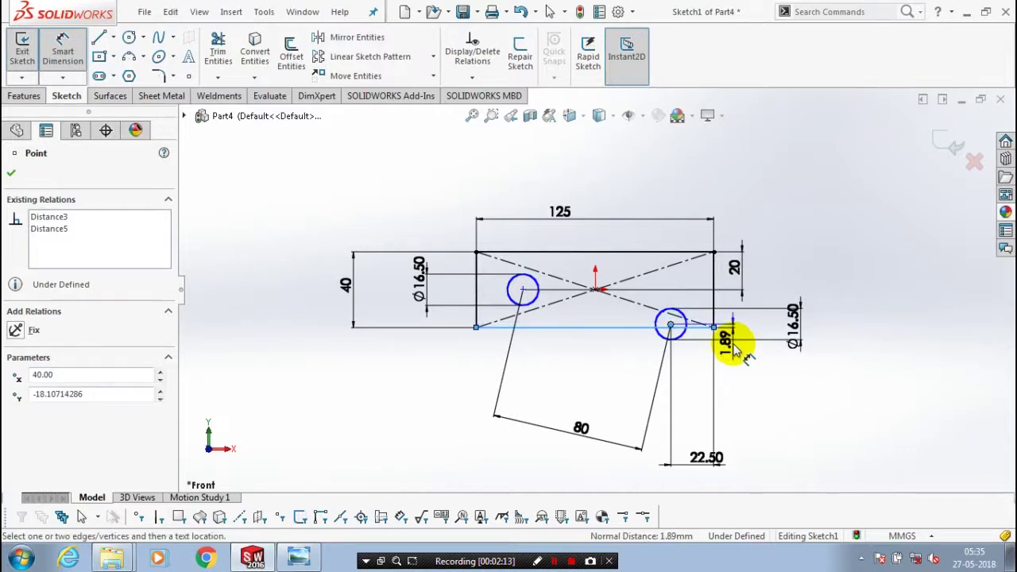
pyautogui.click(742, 350)
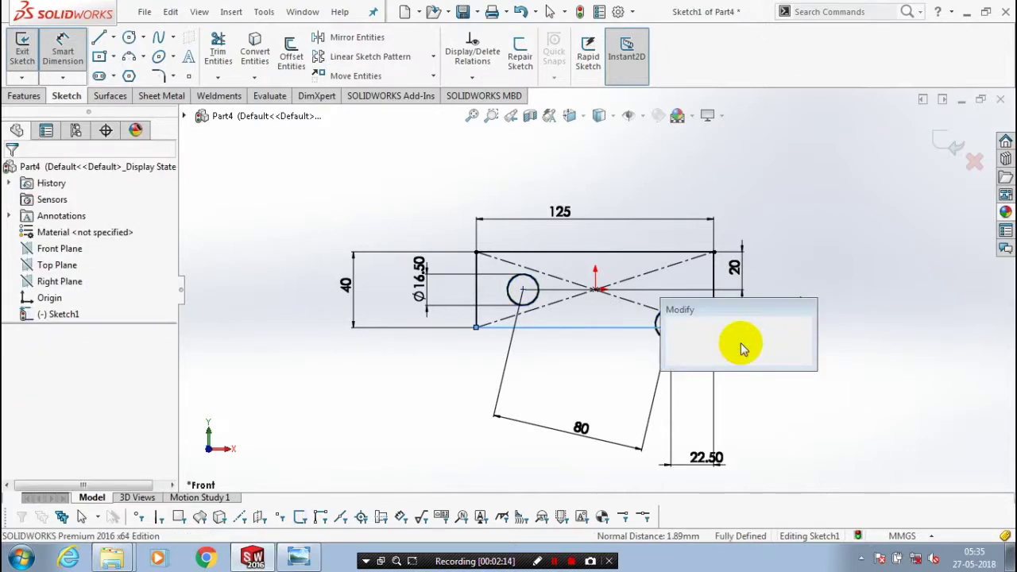
pyautogui.write('20')
pyautogui.press('Return')
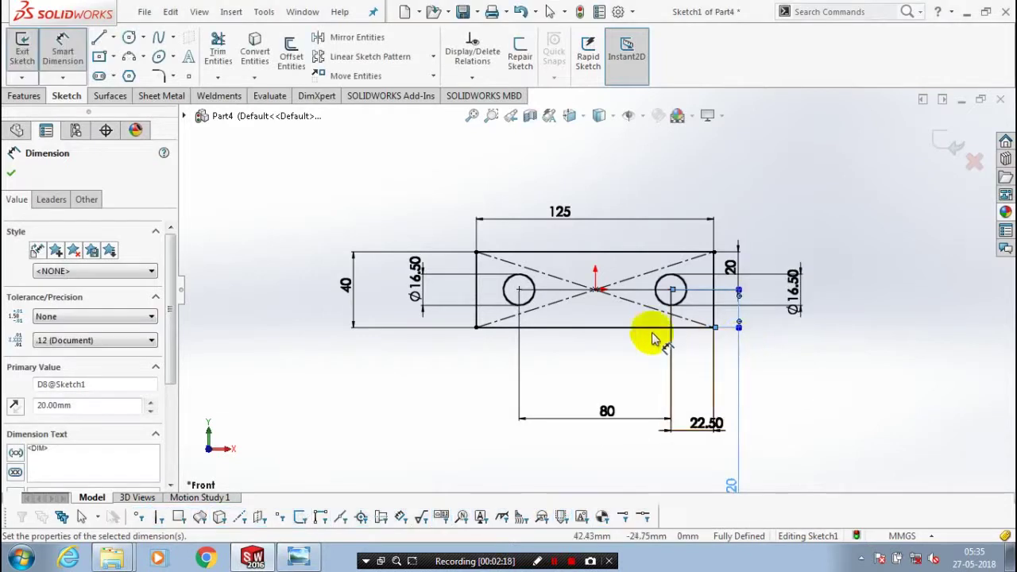
# Step: Exit the sketch and extrude Sketch1 as a 10 mm blind boss
pyautogui.click(23, 54)
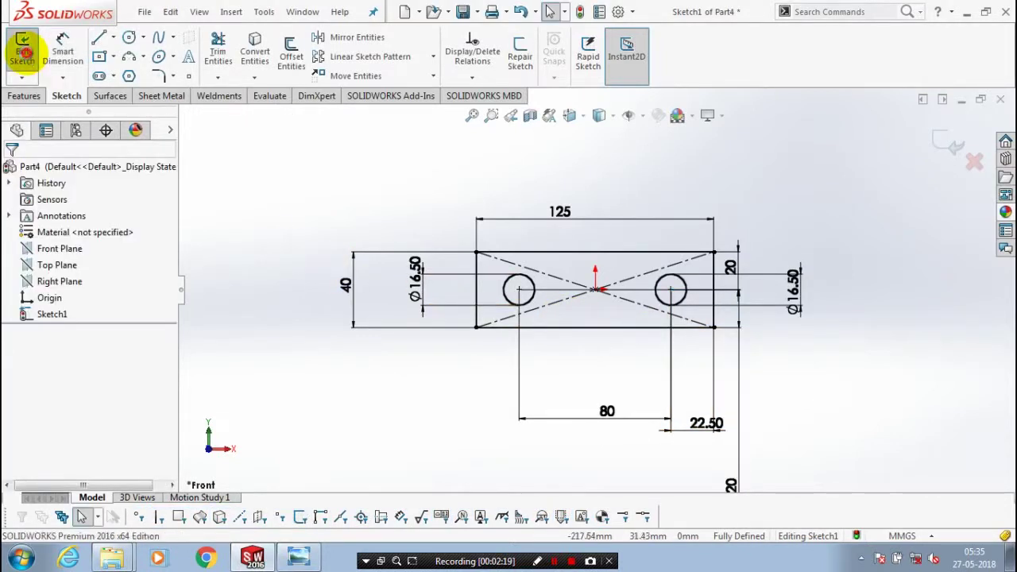
pyautogui.click(26, 95)
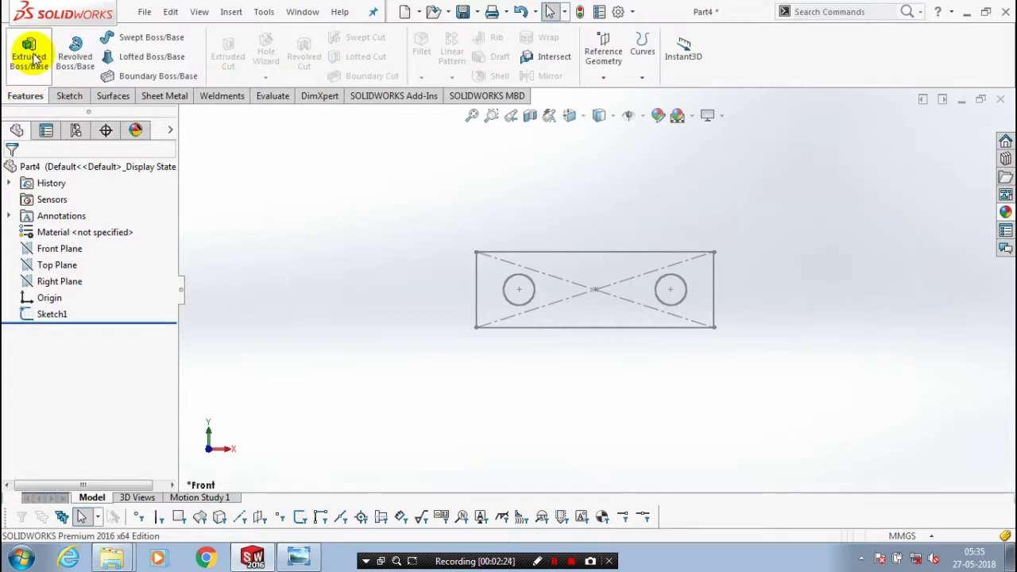
pyautogui.click(30, 54)
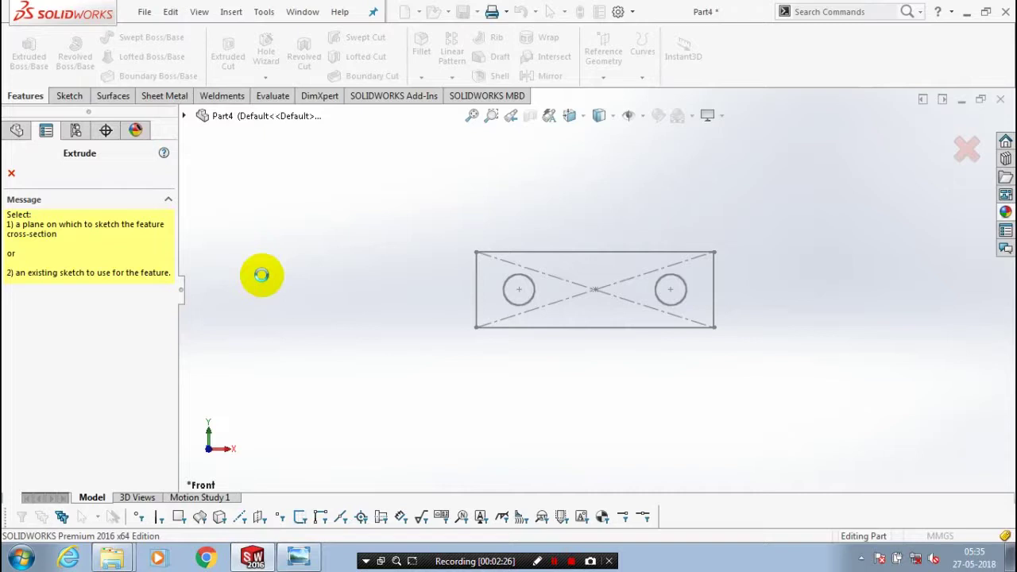
pyautogui.click(261, 274)
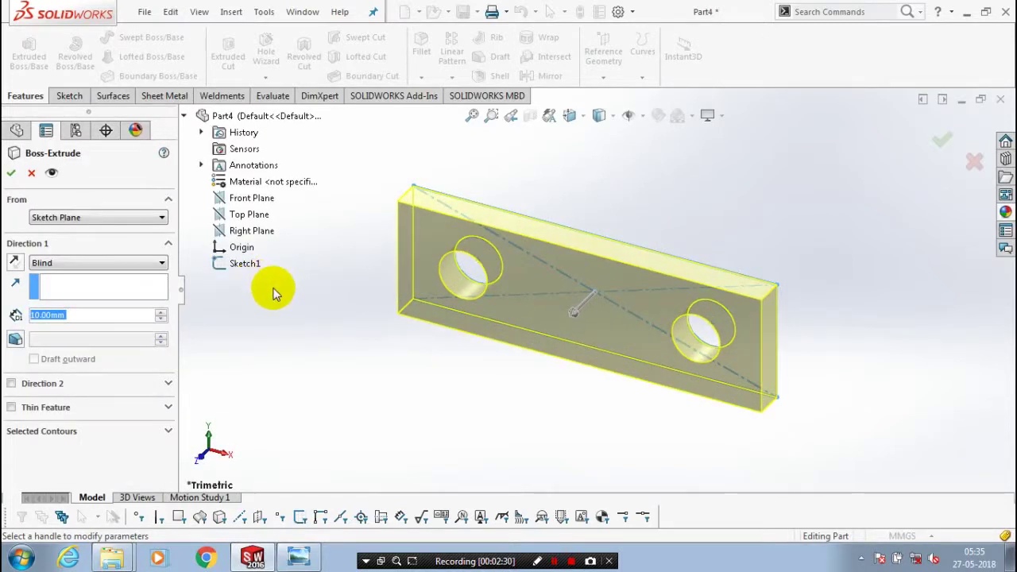
pyautogui.click(11, 173)
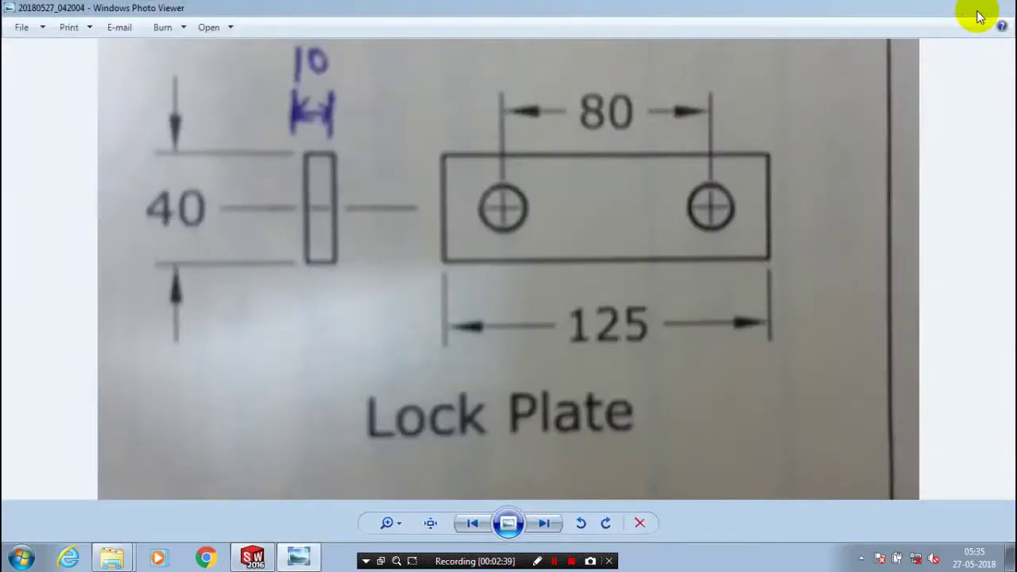
# Step: Check the Lock Plate reference drawing, then bring up the plate's appearance options
pyautogui.click(983, 11)
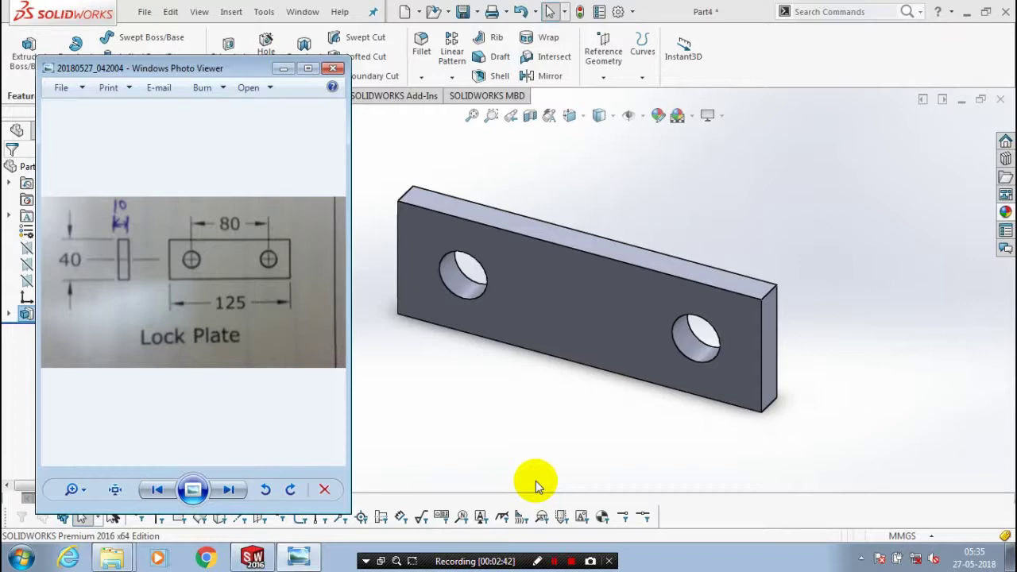
pyautogui.rightClick(580, 279)
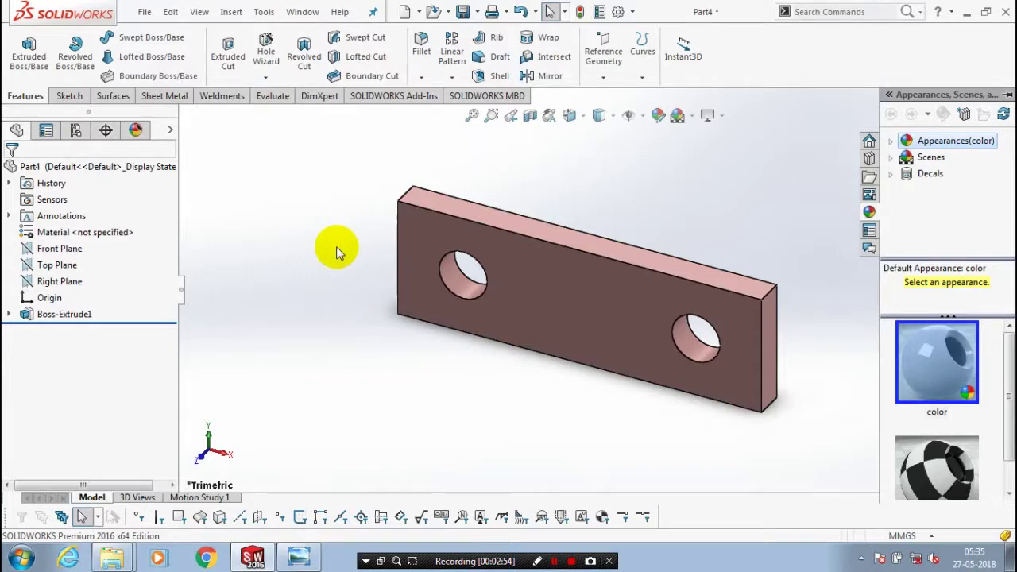
# Step: Save the part as a Part file, entering its file name in Save As
pyautogui.hotkey('alt', 'Tab')
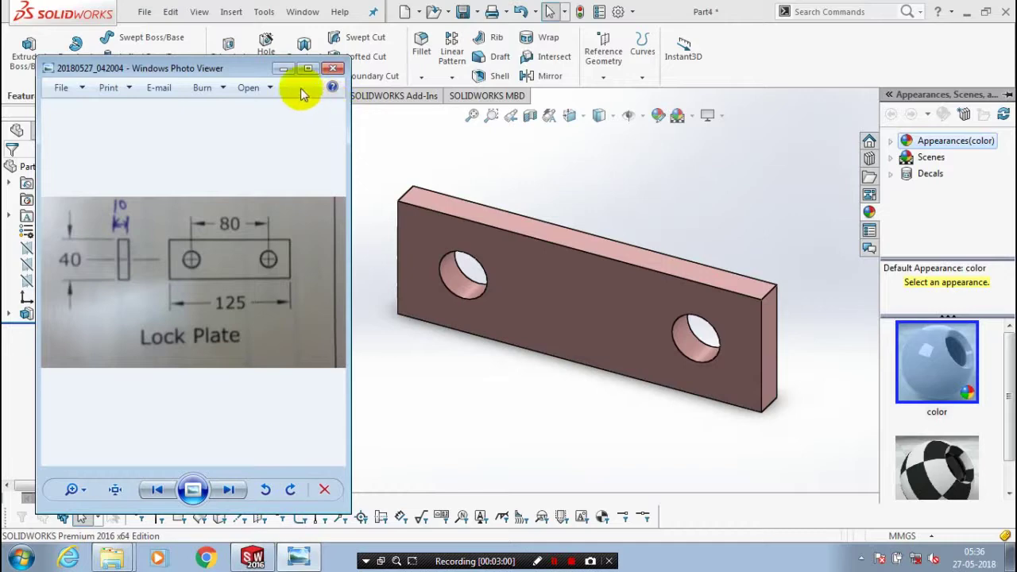
pyautogui.click(146, 12)
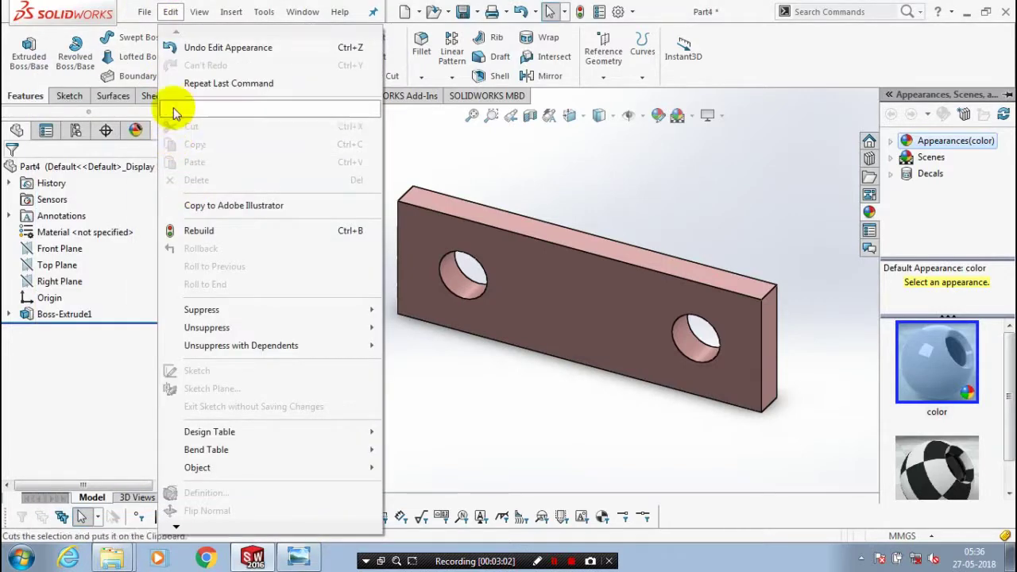
pyautogui.click(167, 157)
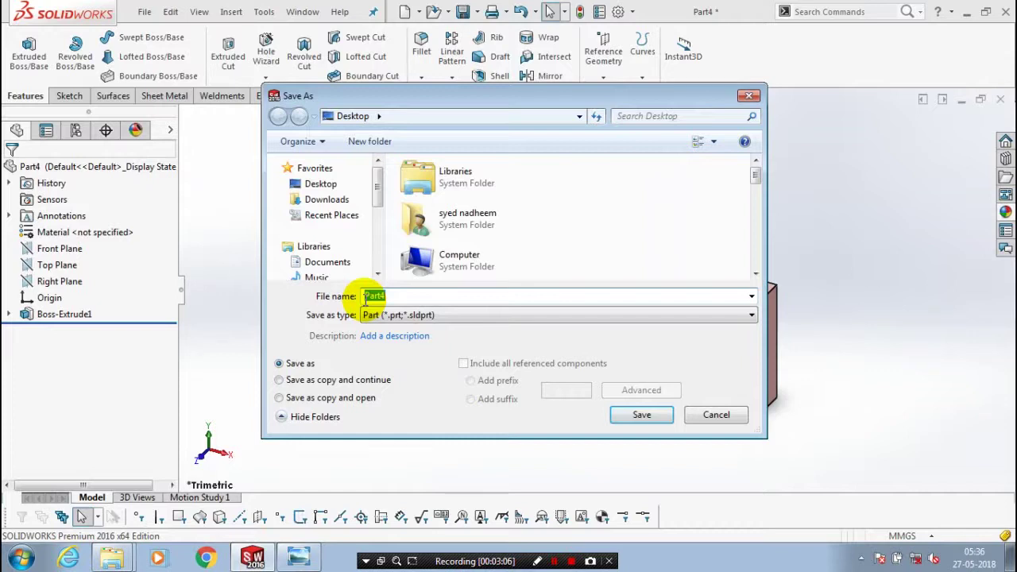
pyautogui.write('toa')
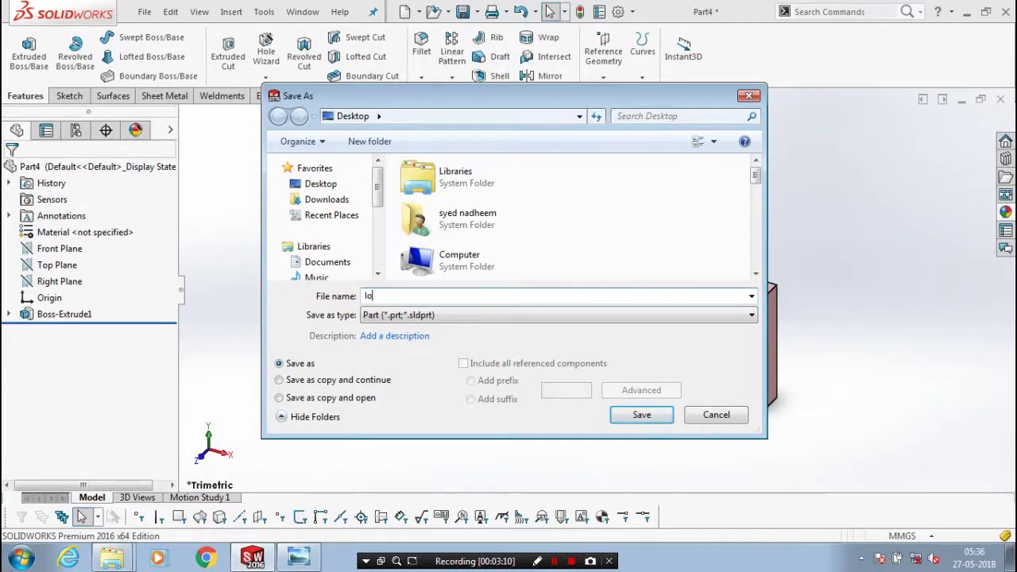
pyautogui.write('ck plate')
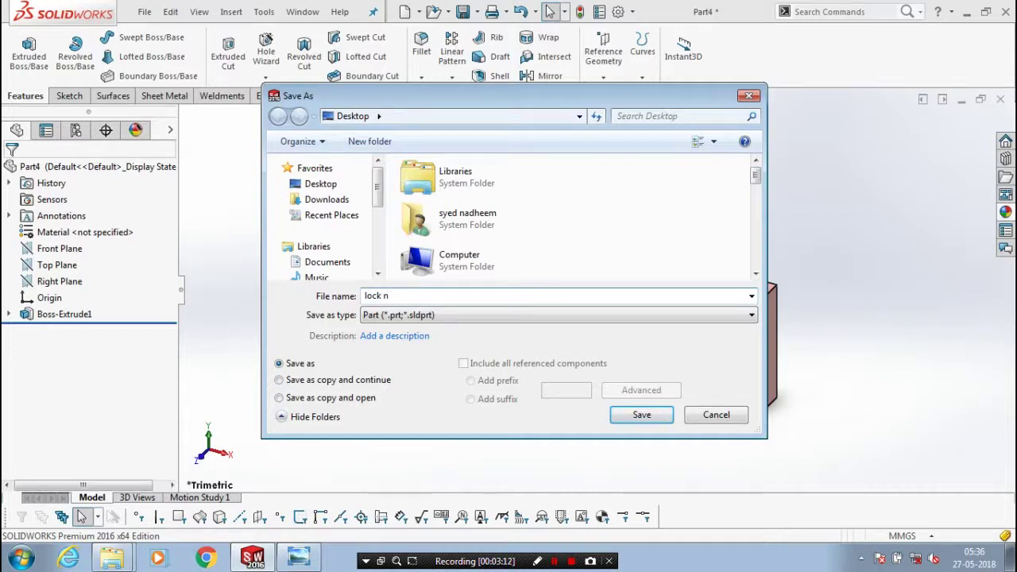